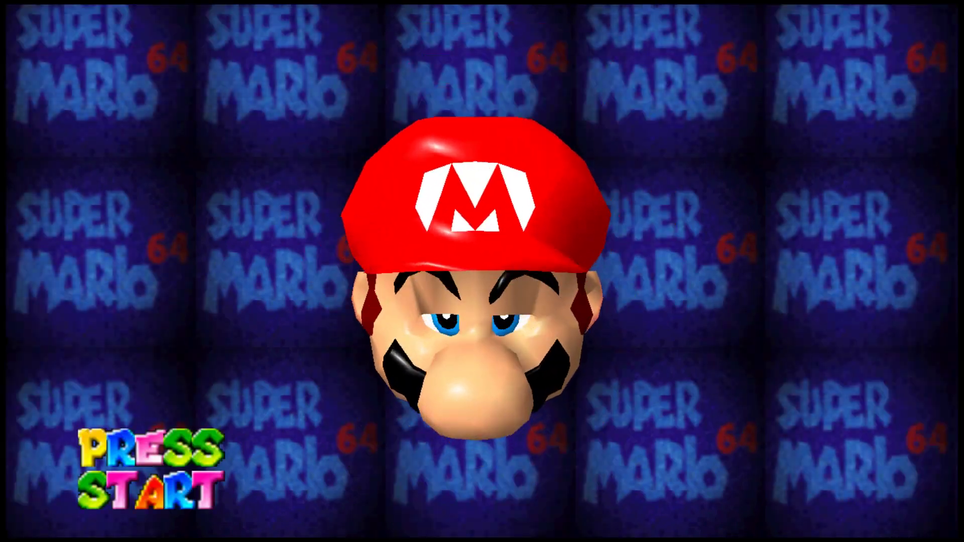
Start the game, then run and jump Mario through the fence gap onto the grass slope
key(Return)
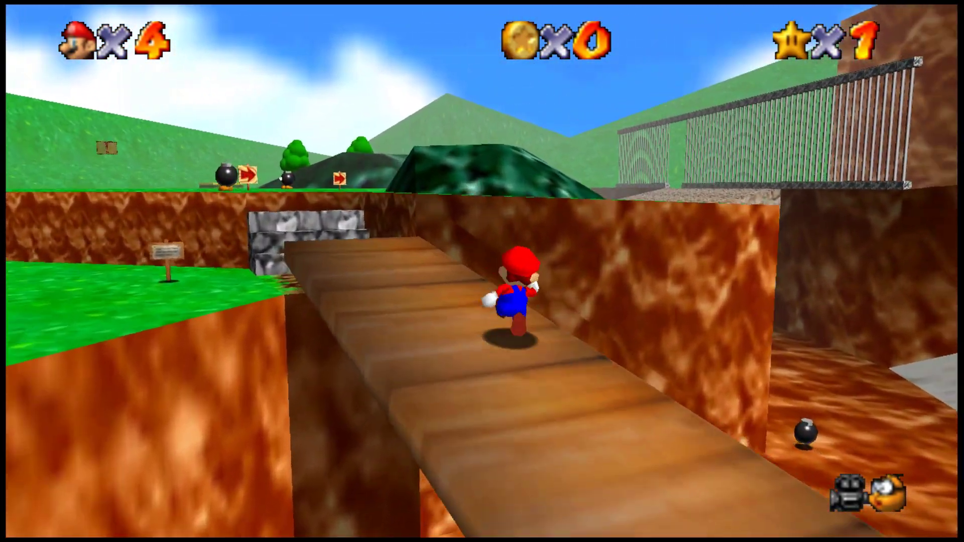
key(x)
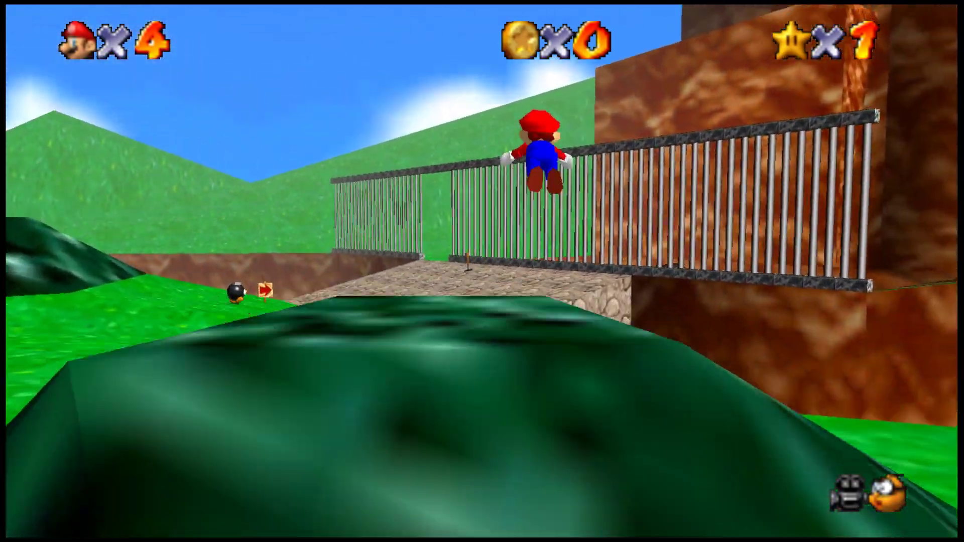
key(Up)
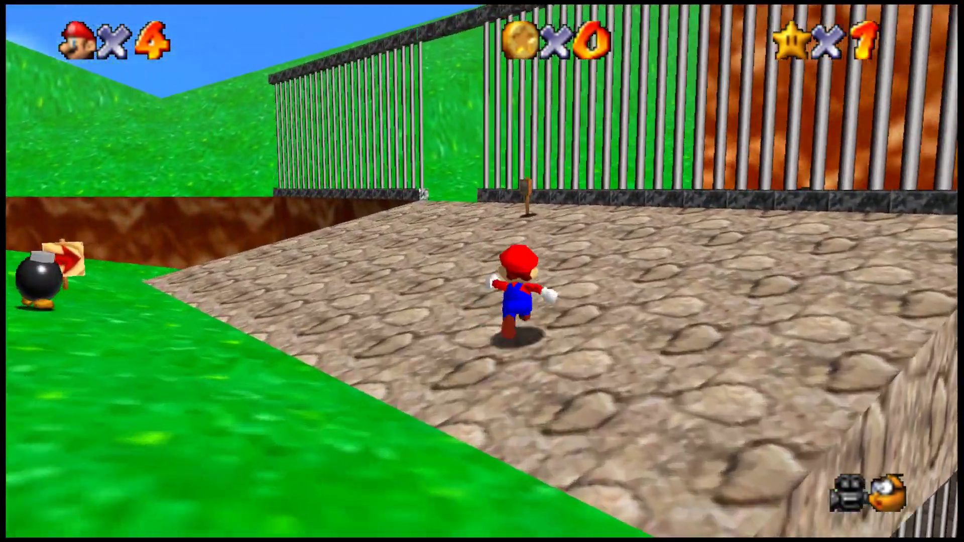
key(Up)
key(x)
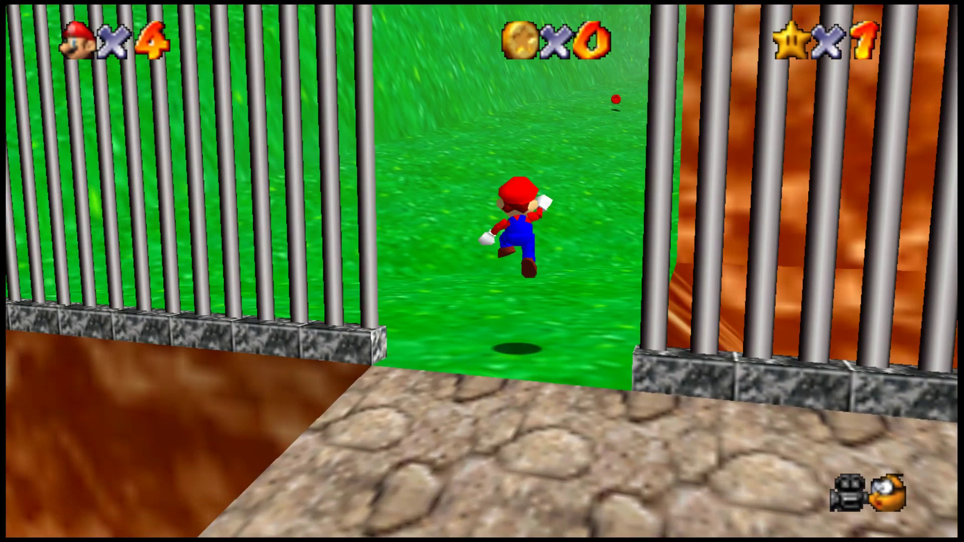
key(x)
key(Up)
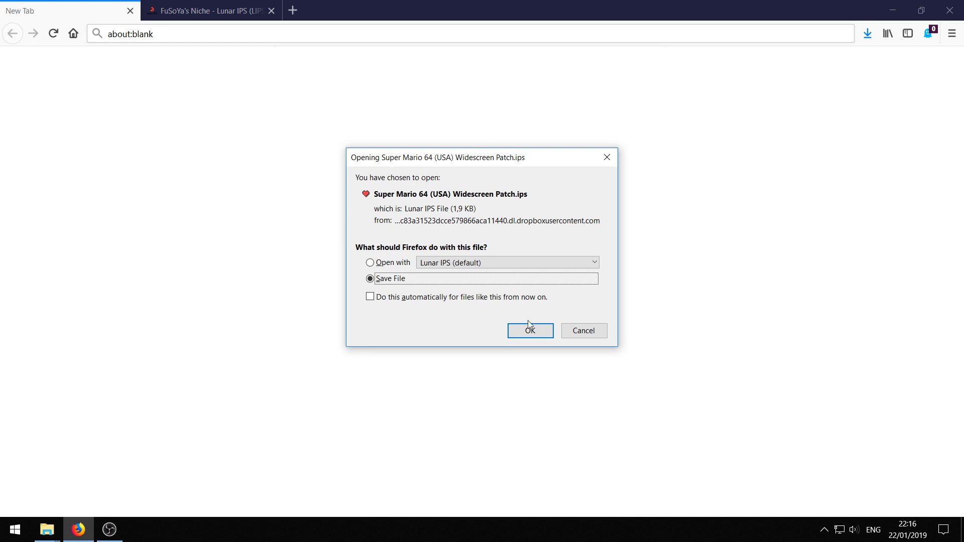
Save Super Mario 64 (USA) Widescreen Patch.ips and return to the FuSoYa's Niche page
click(534, 335)
click(152, 12)
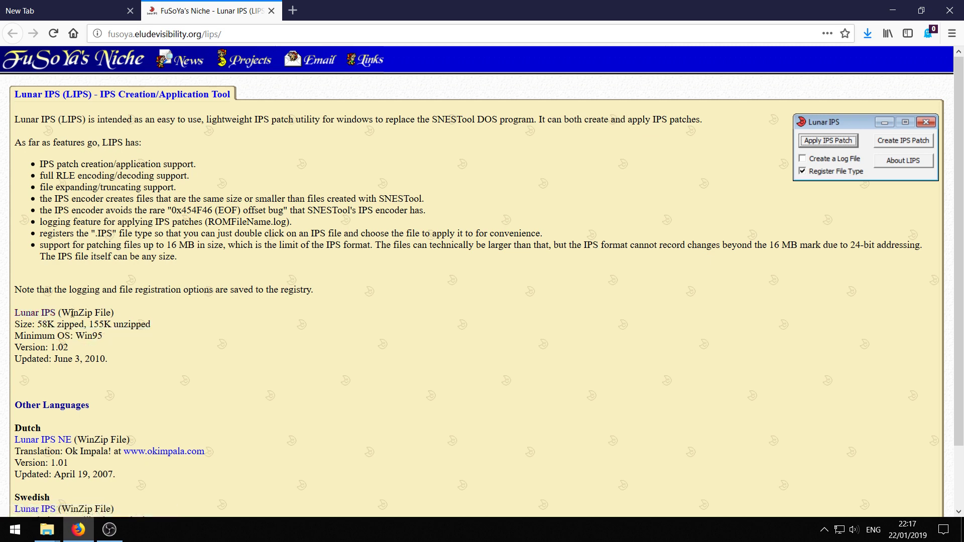
Download the Lunar IPS zip (lips102-2.zip) and open it in Windows Explorer
click(32, 313)
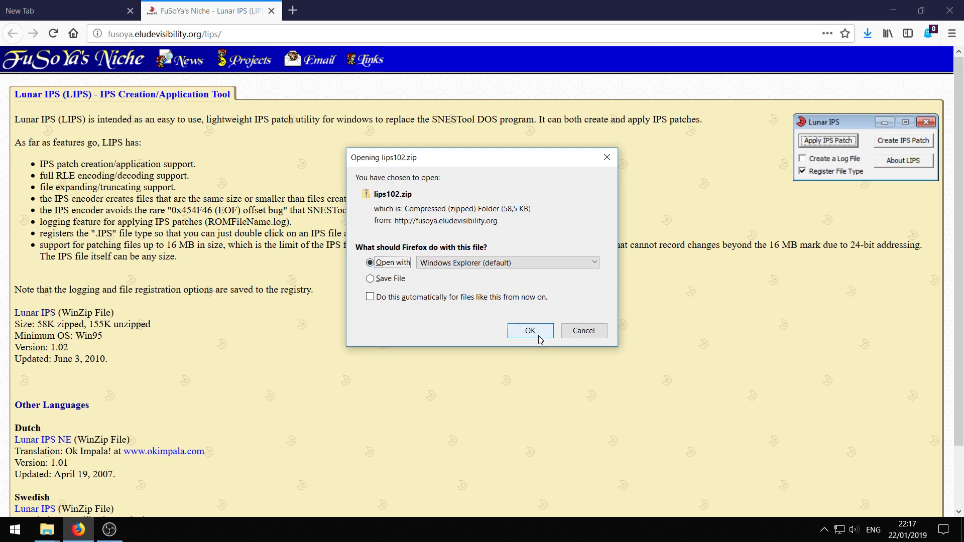
click(533, 332)
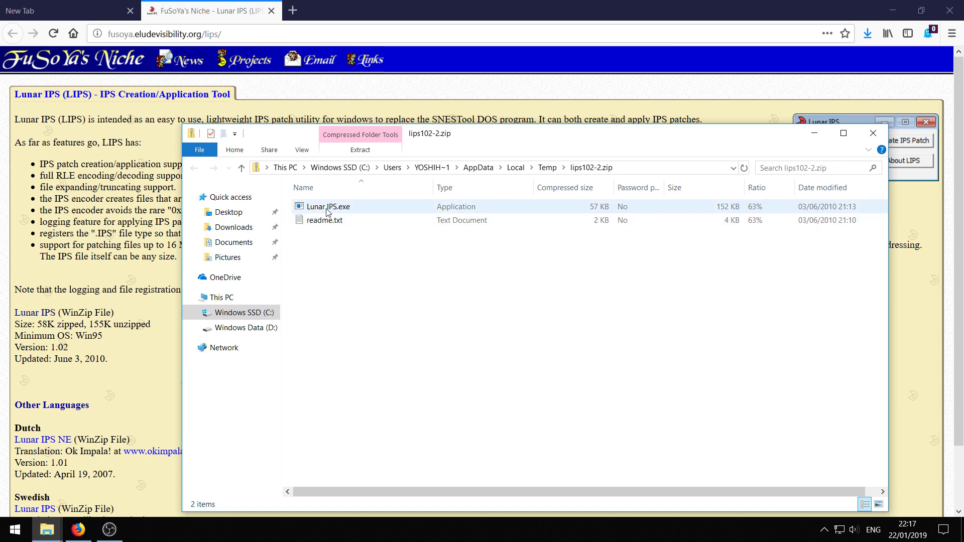
Run Lunar IPS.exe directly from the zip without extracting, then close the zip's folder window
double_click(327, 208)
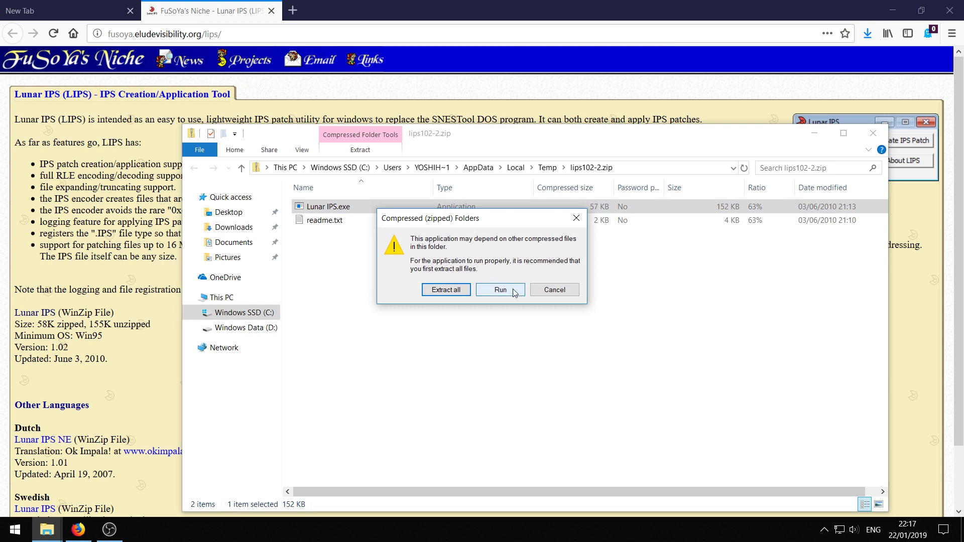
click(500, 290)
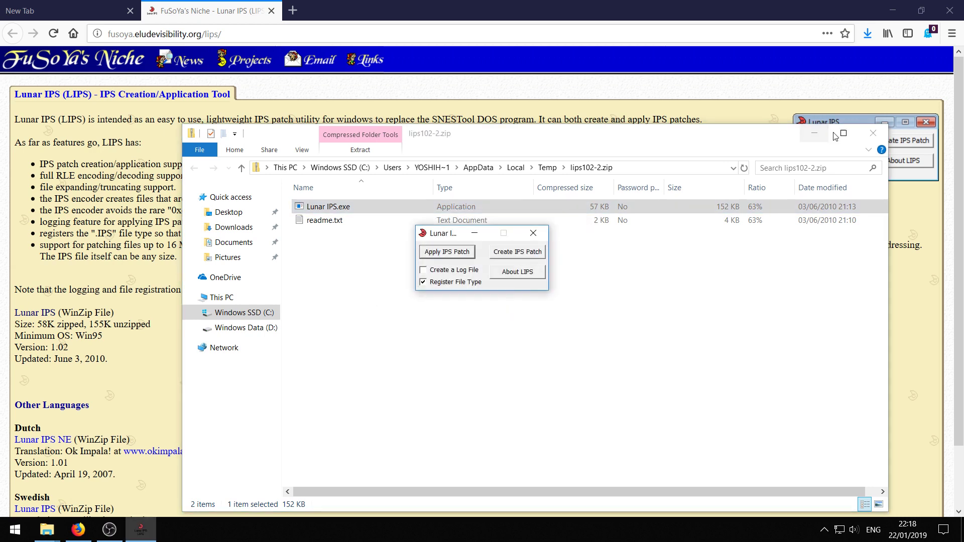
click(873, 133)
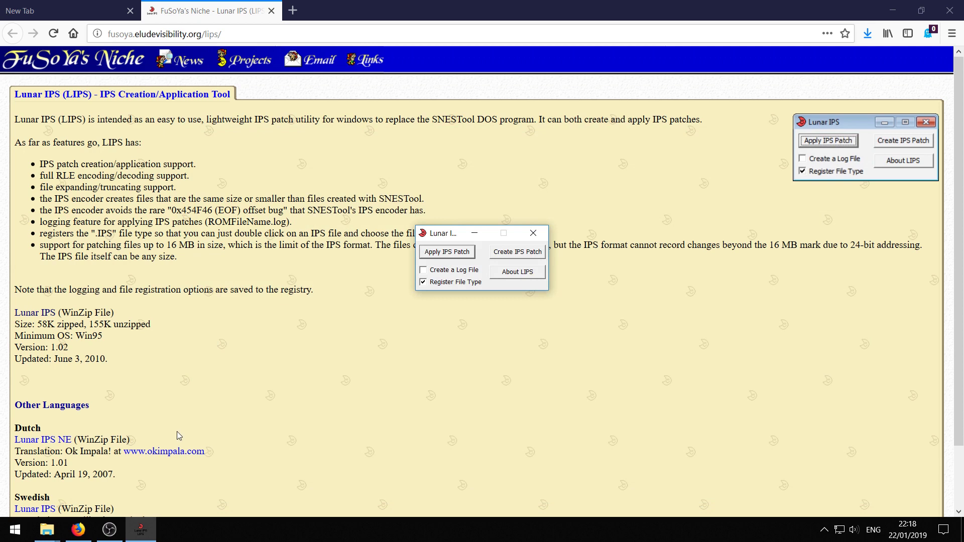
Delete the old Widescreen ROM and paste a duplicate of the original Super Mario 64 ROM
click(54, 526)
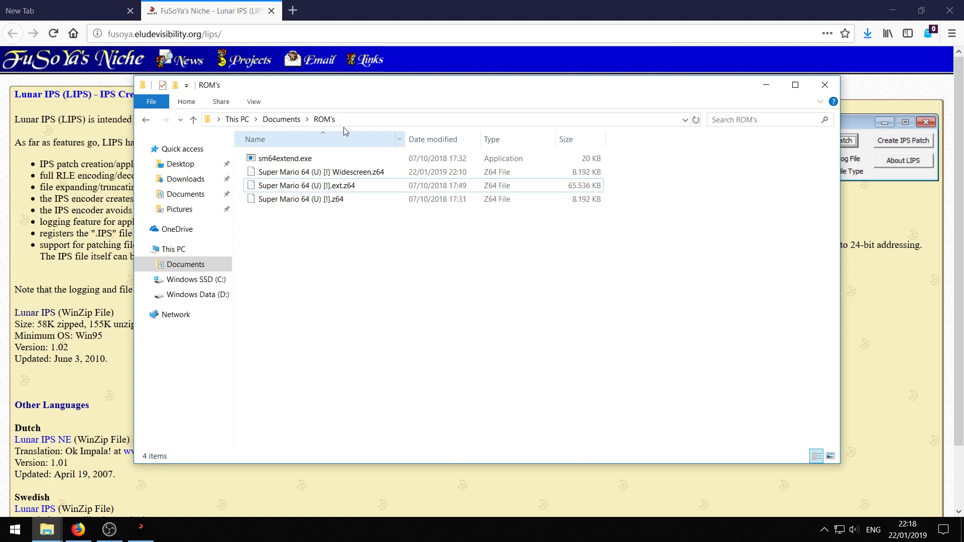
click(351, 172)
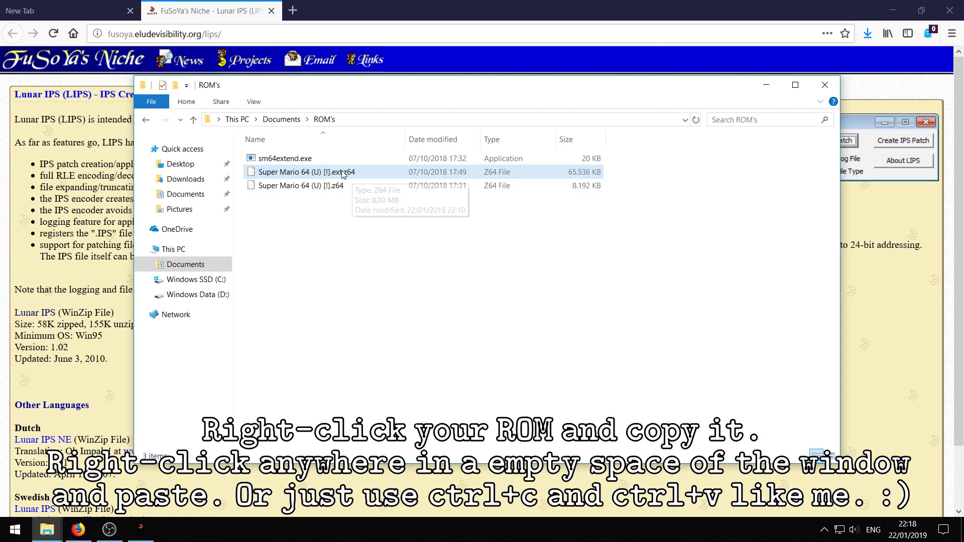
key(Delete)
click(342, 186)
key(ctrl+c)
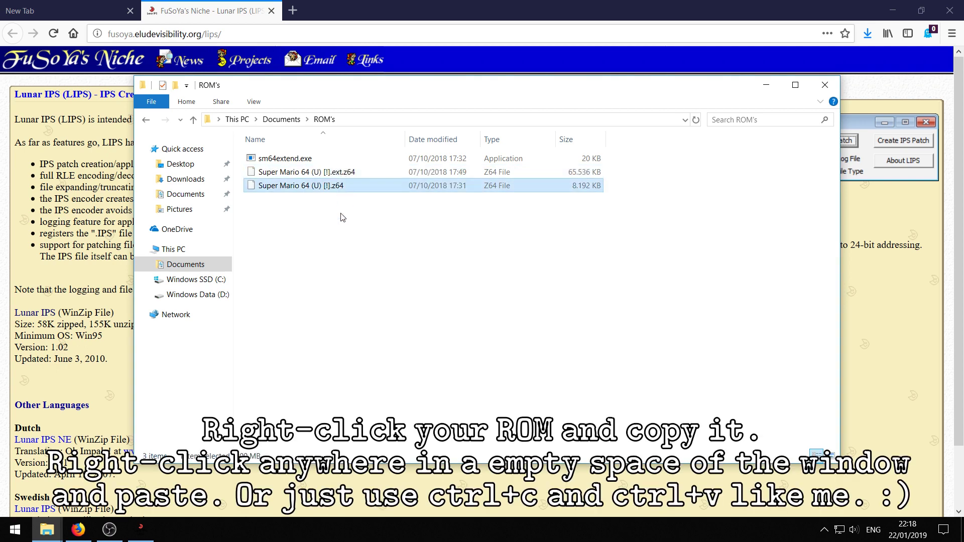
key(ctrl+v)
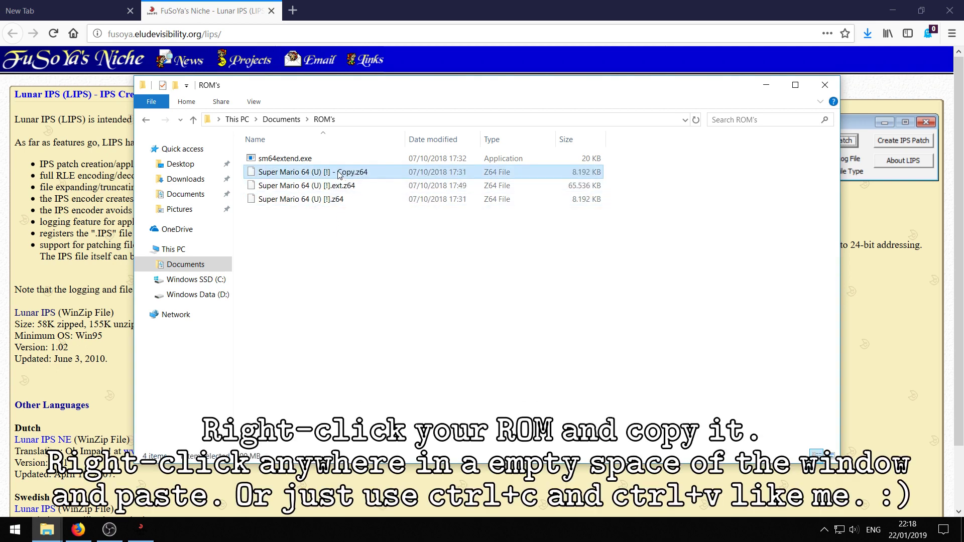
Rename the duplicate to Super Mario 64 (U) [!] Widescreen.z64
click(355, 173)
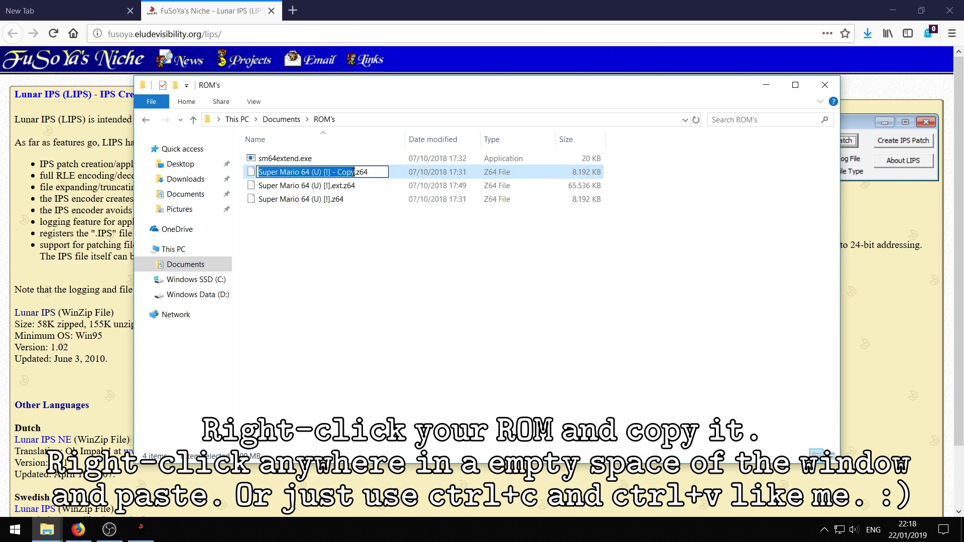
key(Return)
right_click(396, 173)
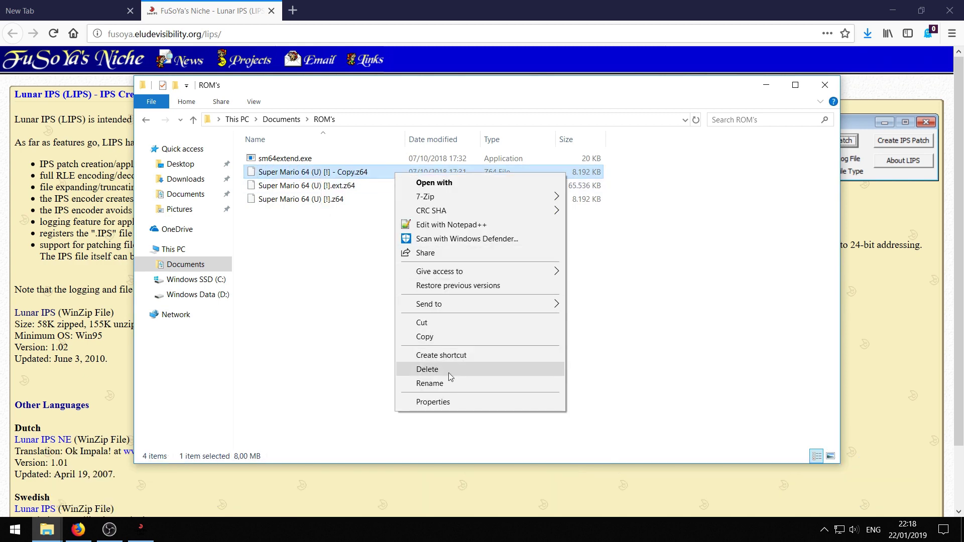
click(344, 174)
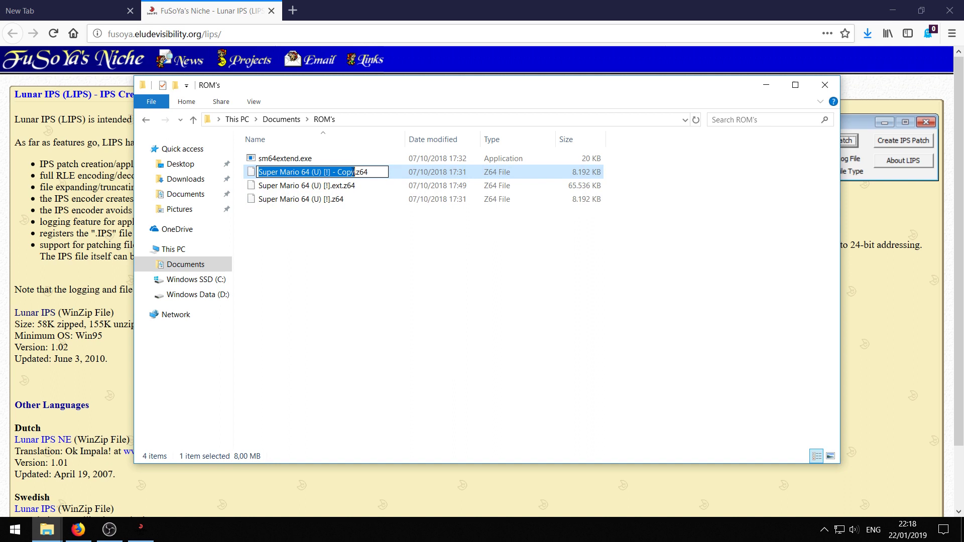
click(353, 173)
key(BackSpace)
key(BackSpace)
key(BackSpace)
key(BackSpace)
key(BackSpace)
key(BackSpace)
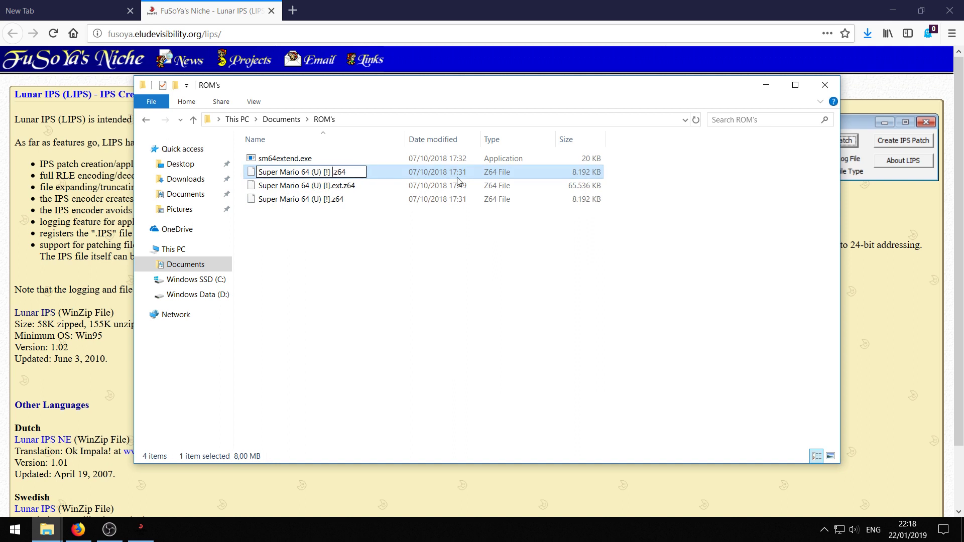
text(Widescreen)
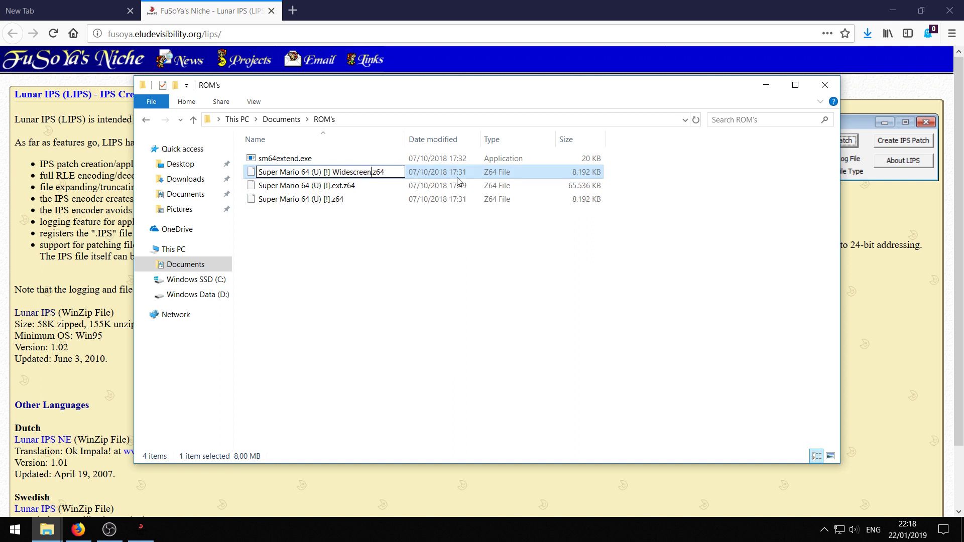
key(Return)
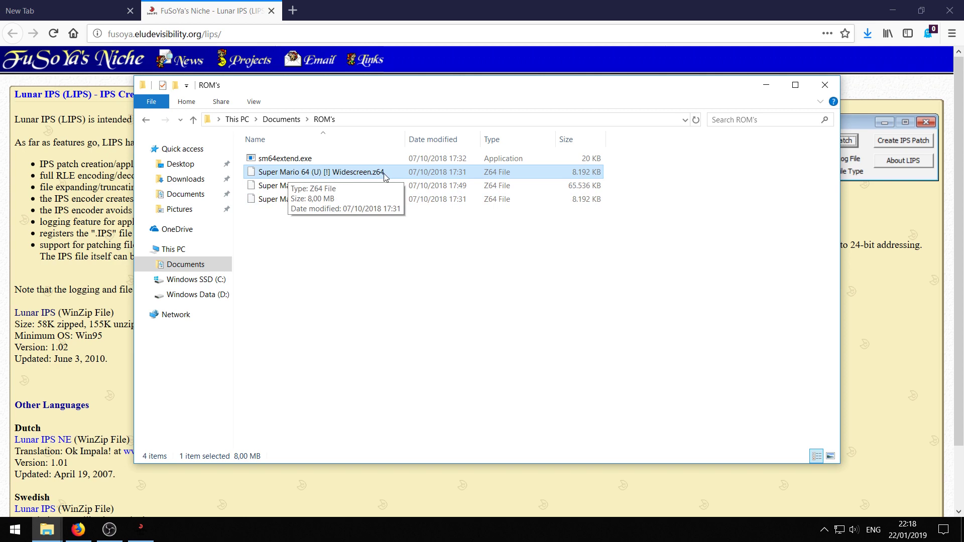
click(388, 267)
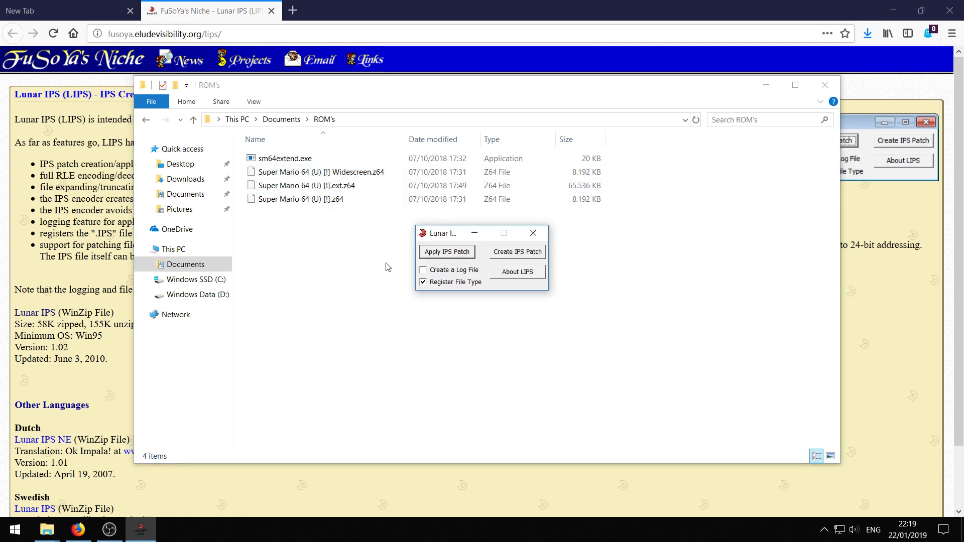
Apply Super Mario 64 (USA) Widescreen Patch.ips to Super Mario 64 (U) [!] Widescreen.z64
click(450, 254)
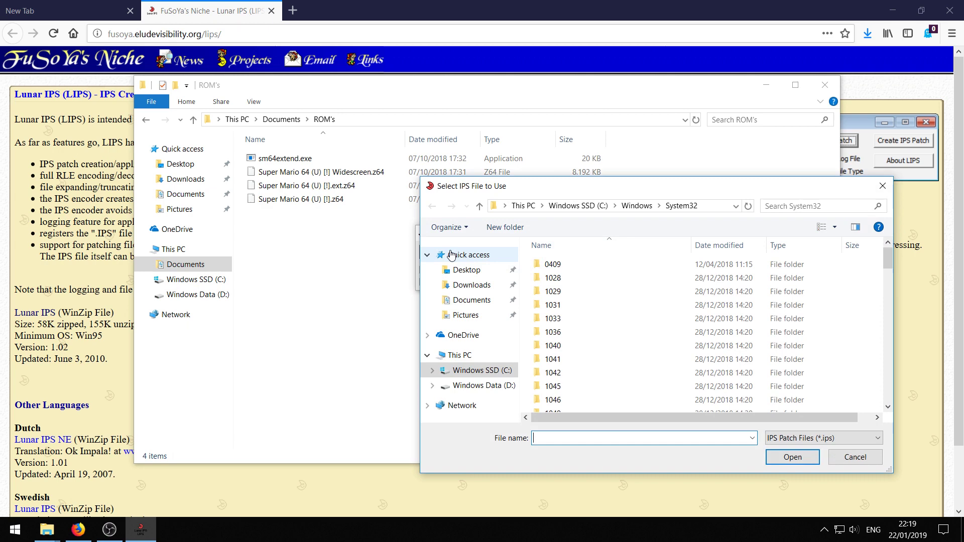
click(622, 265)
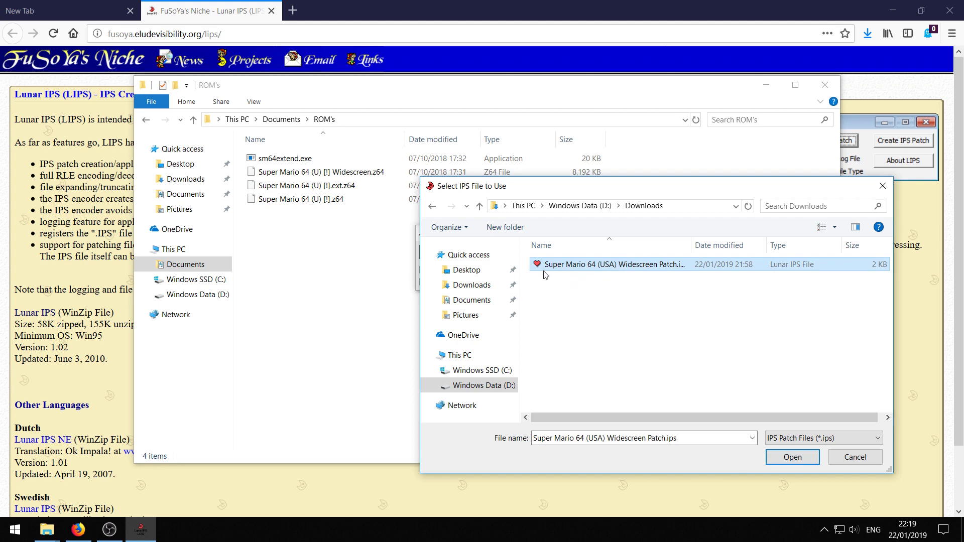
double_click(621, 266)
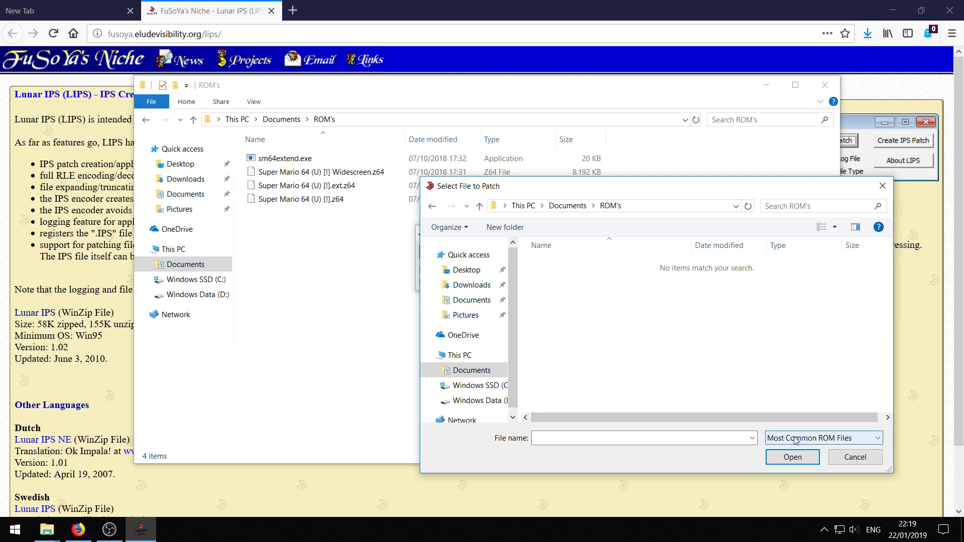
click(832, 439)
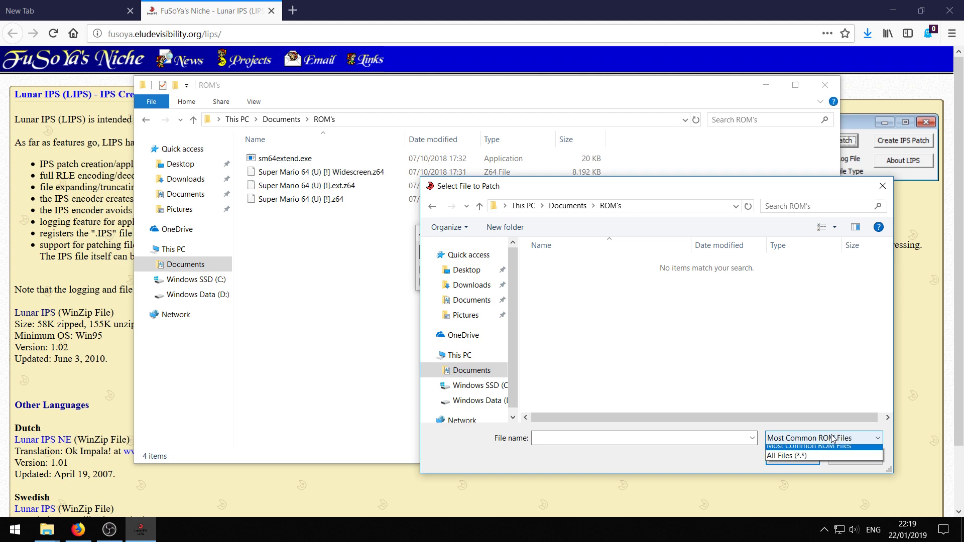
click(815, 459)
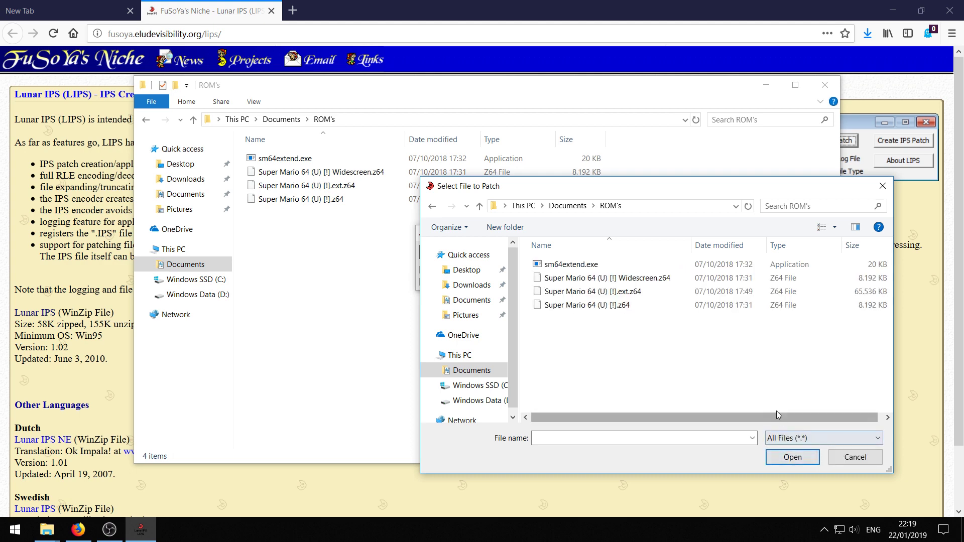
double_click(592, 279)
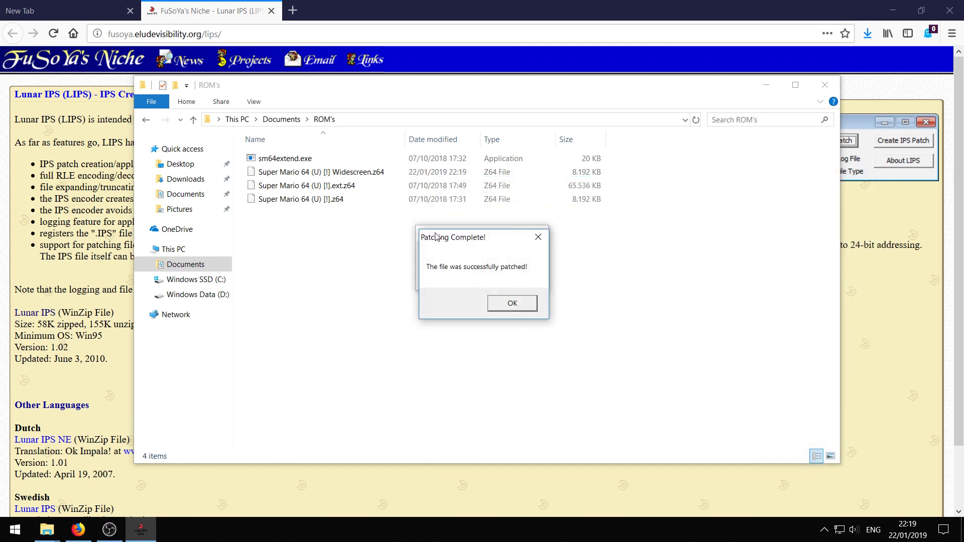
click(507, 303)
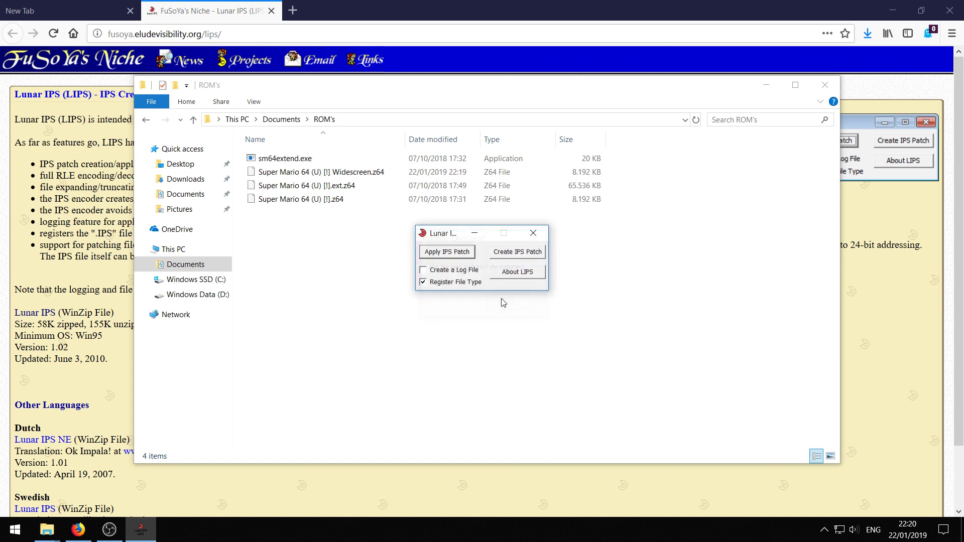
Close Lunar IPS and load Super Mario 64 (U) [!] Widescreen.z64 via Project64's File > Open ROM
click(529, 235)
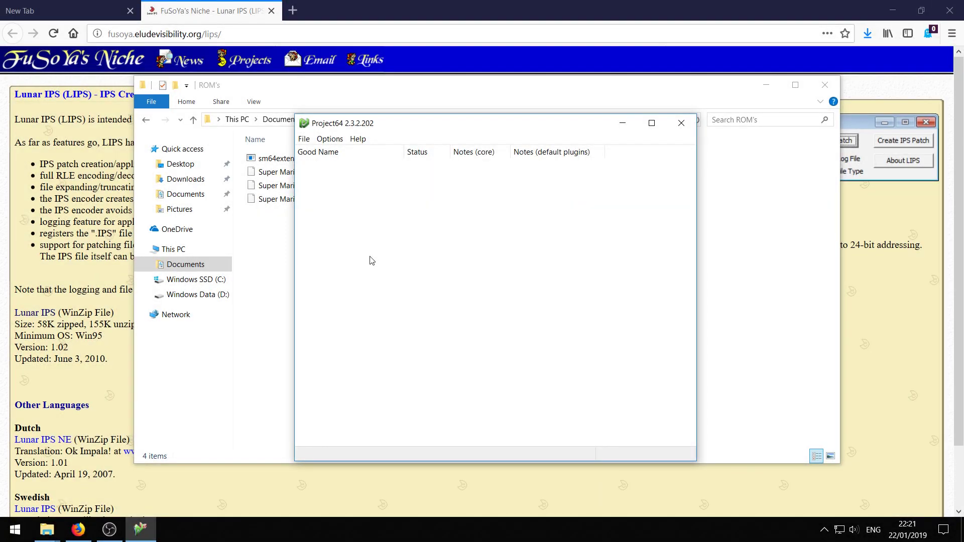
click(304, 139)
click(305, 153)
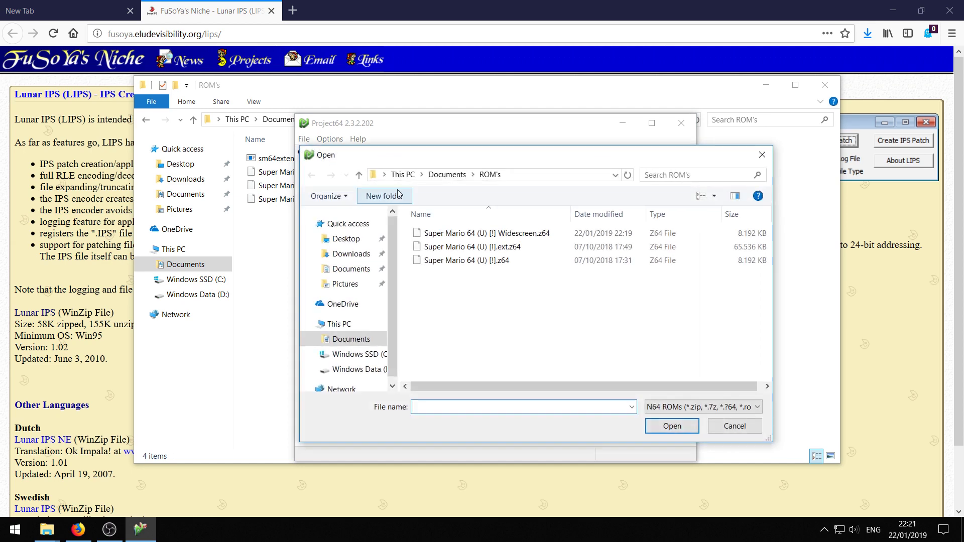
double_click(471, 233)
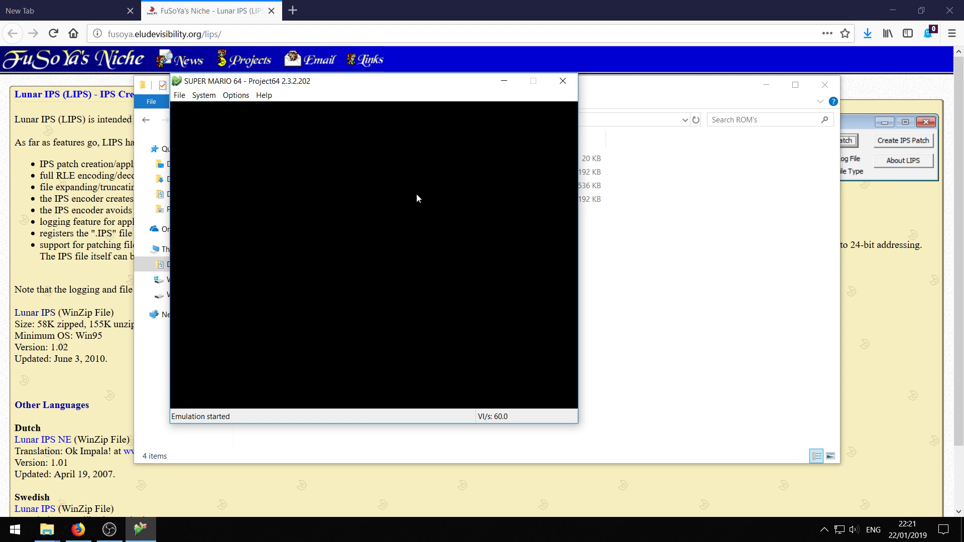
Set the graphics plugin's windowed resolution to 1380x768 and apply it
click(236, 96)
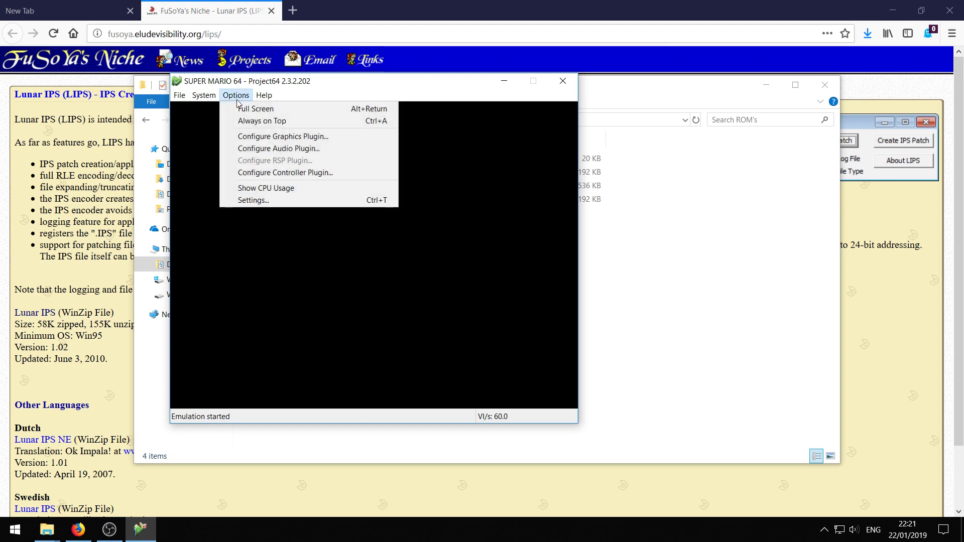
click(245, 136)
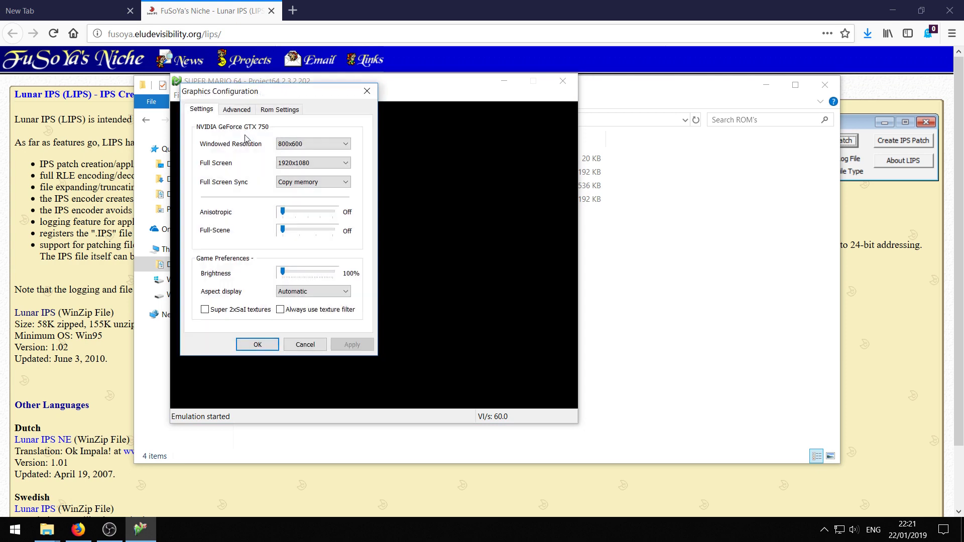
click(327, 146)
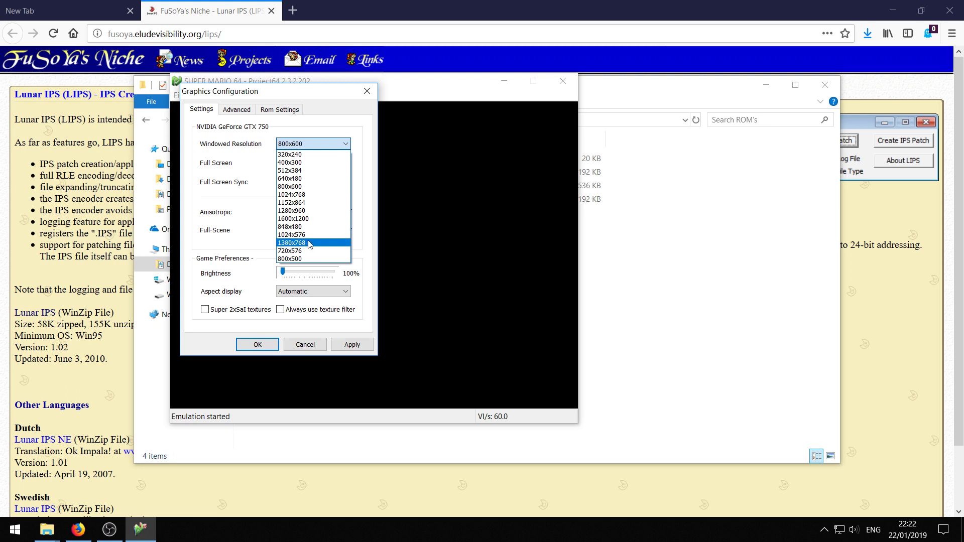
click(309, 243)
click(352, 345)
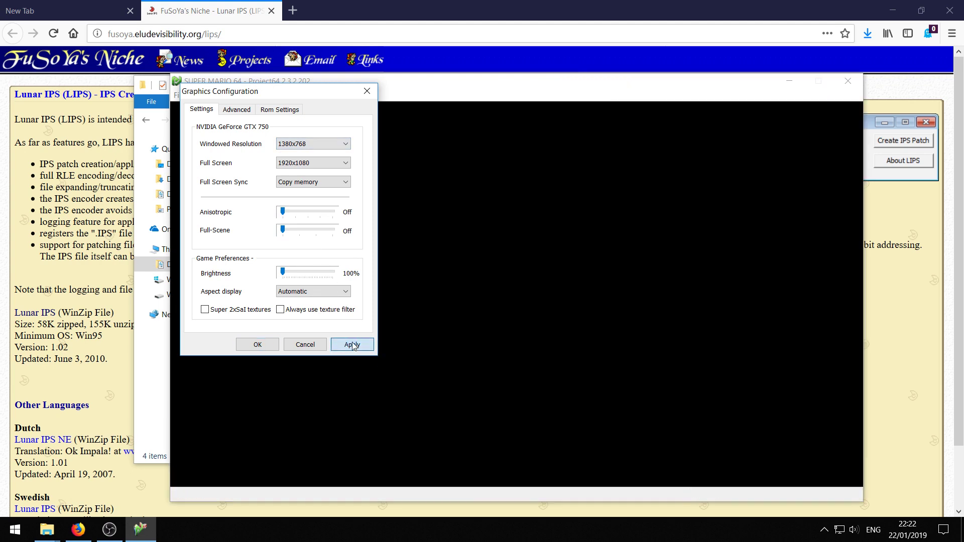
click(258, 345)
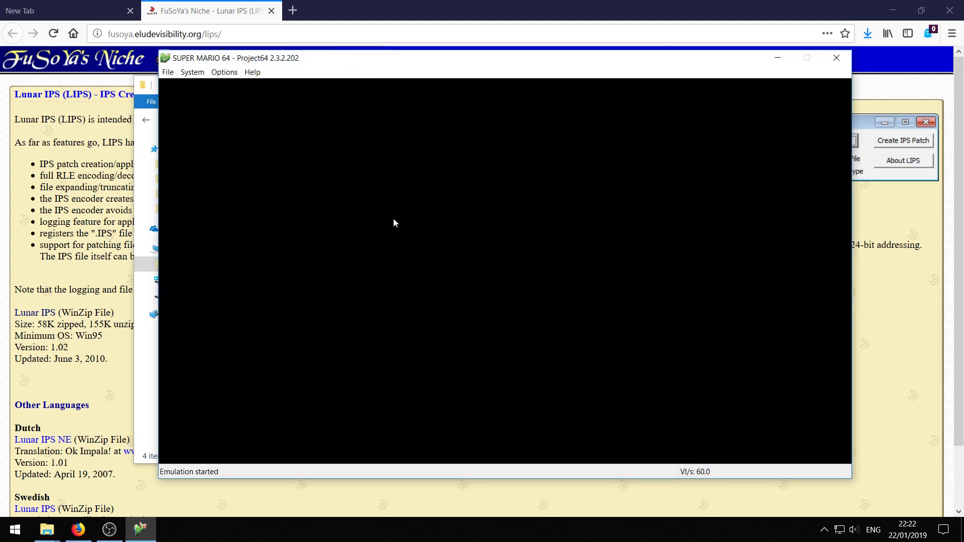
In Settings, change the SUPER MARIO 64 config's memory size to 8 MB and apply
click(224, 73)
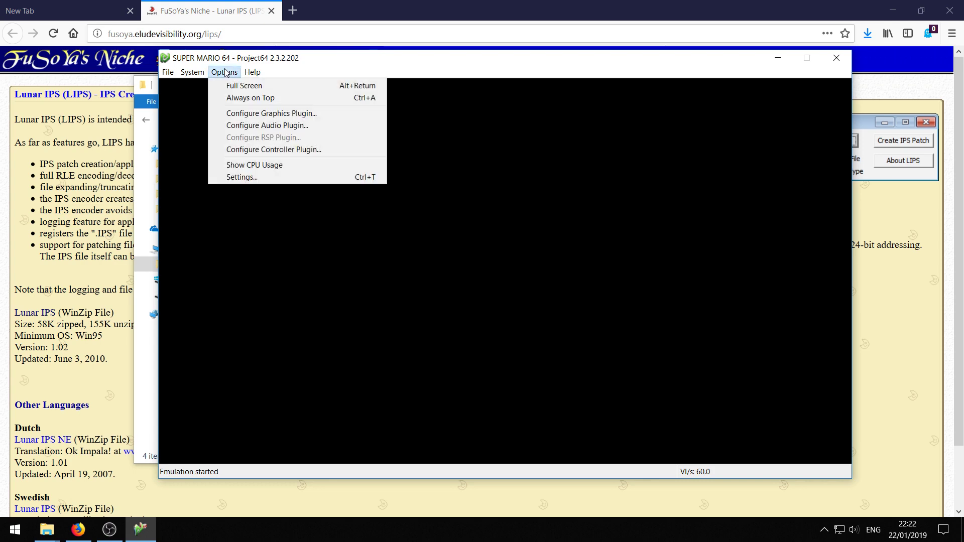
click(242, 177)
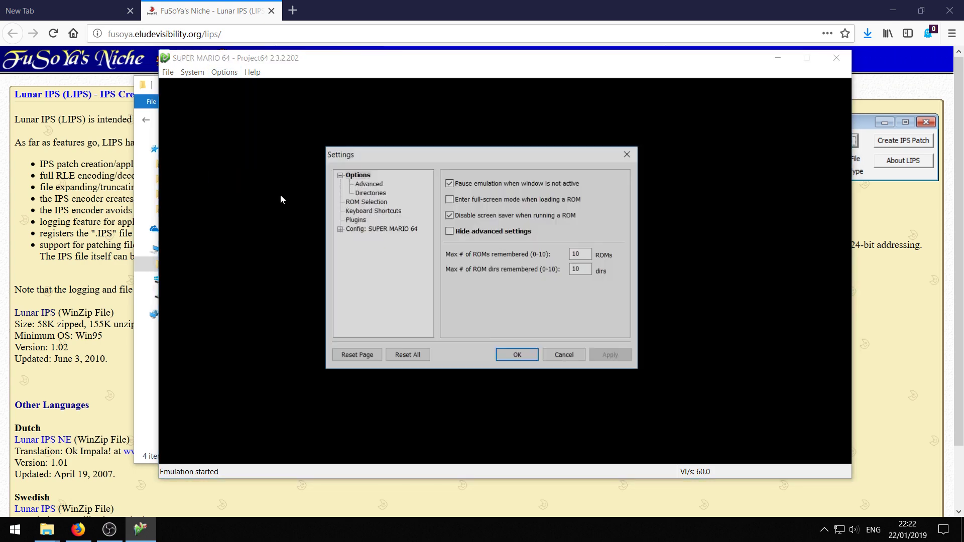
click(383, 230)
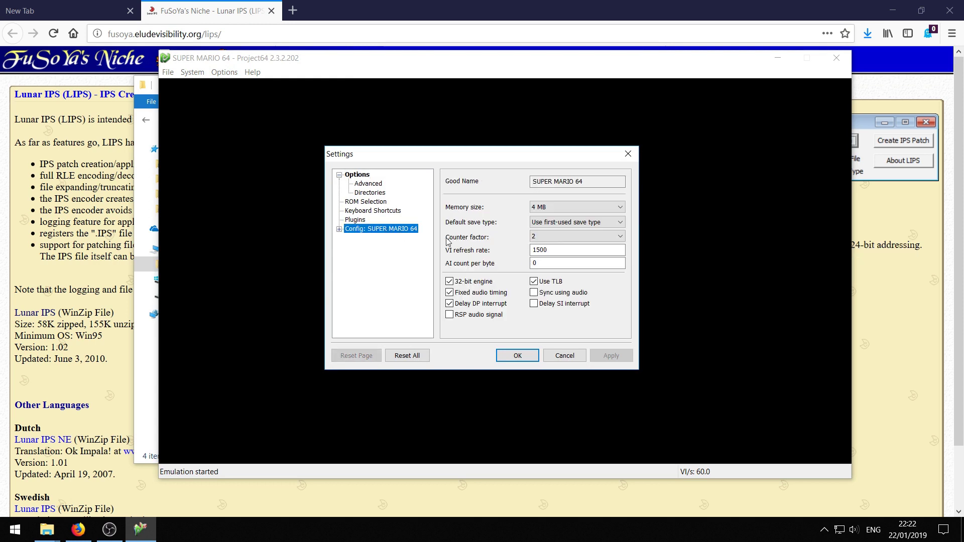
click(557, 210)
click(538, 225)
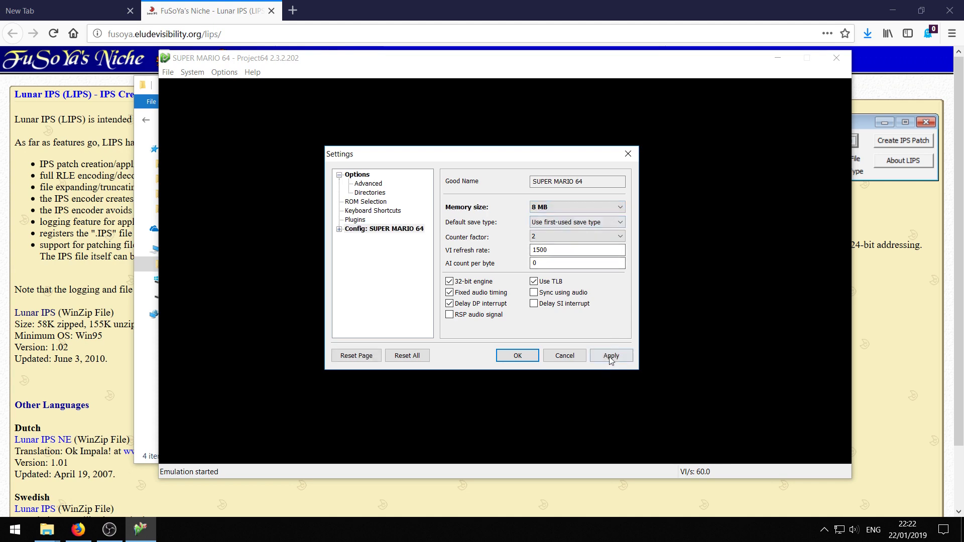
click(611, 356)
click(522, 357)
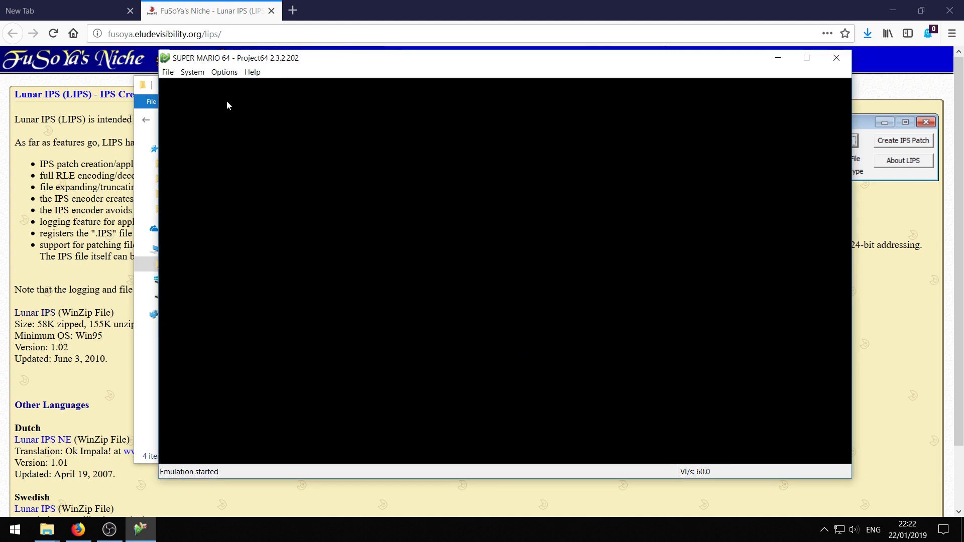
Soft reset the game via System > Reset and press Enter at the widescreen title screen
click(192, 72)
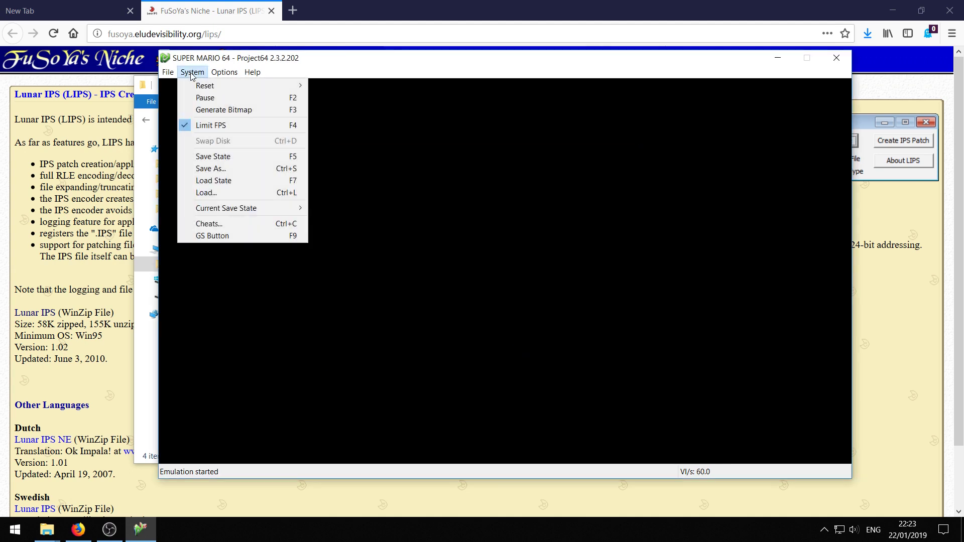
mouse_move(192, 86)
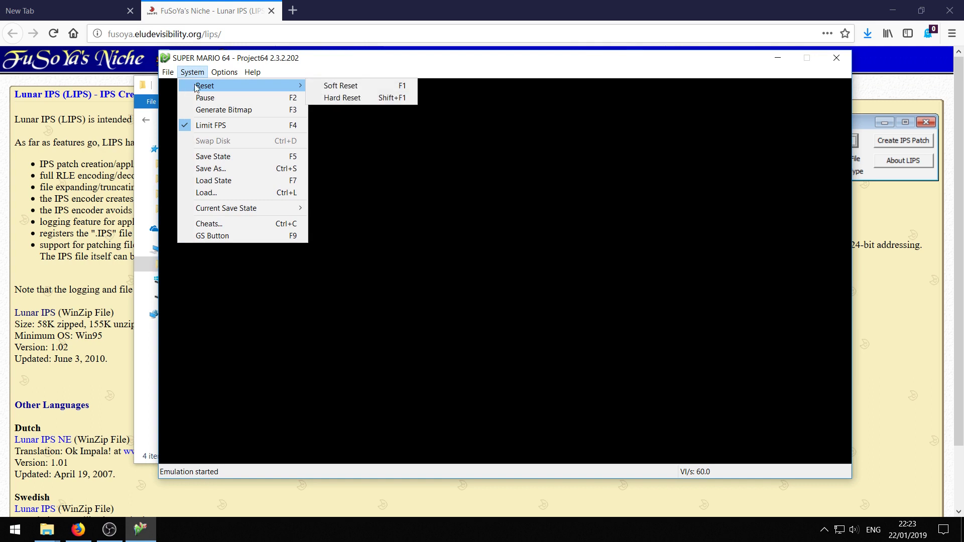
click(335, 85)
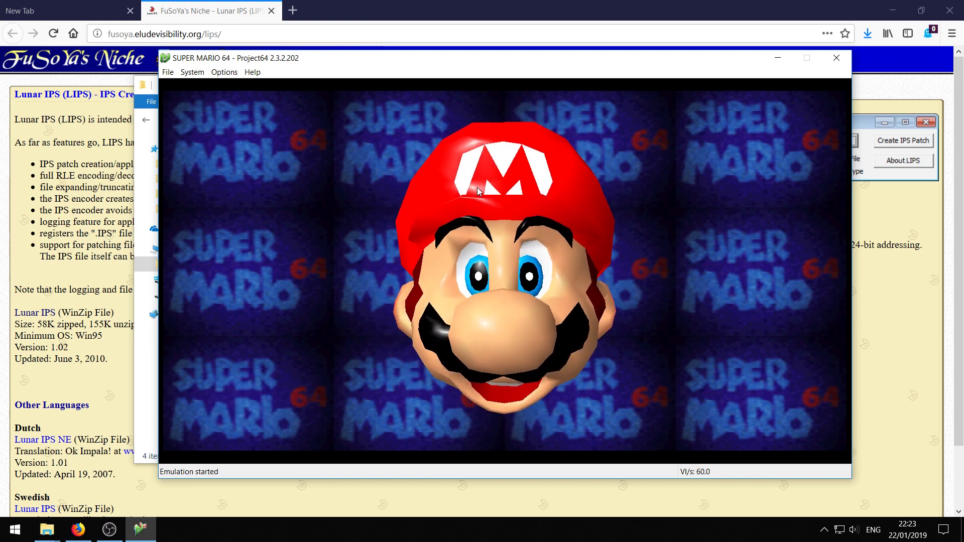
key(Return)
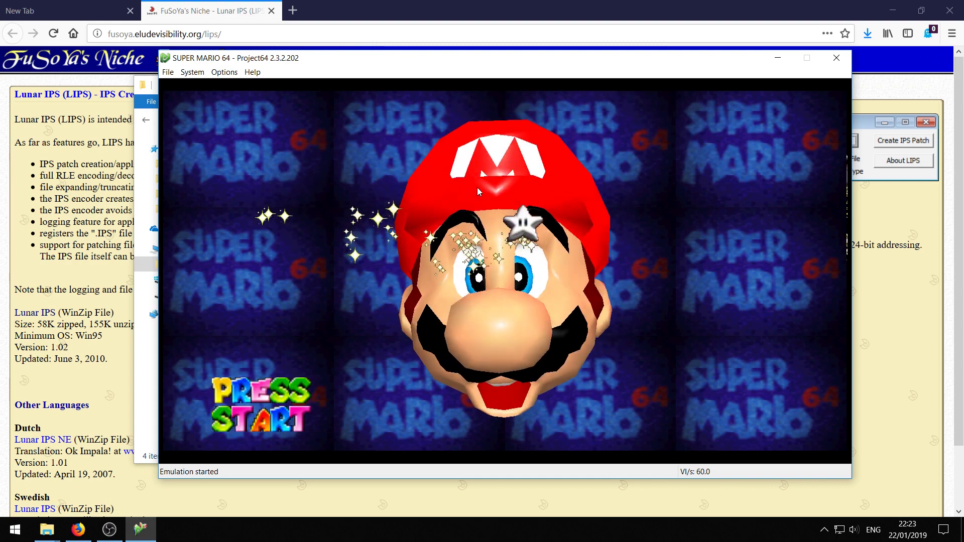
key(Return)
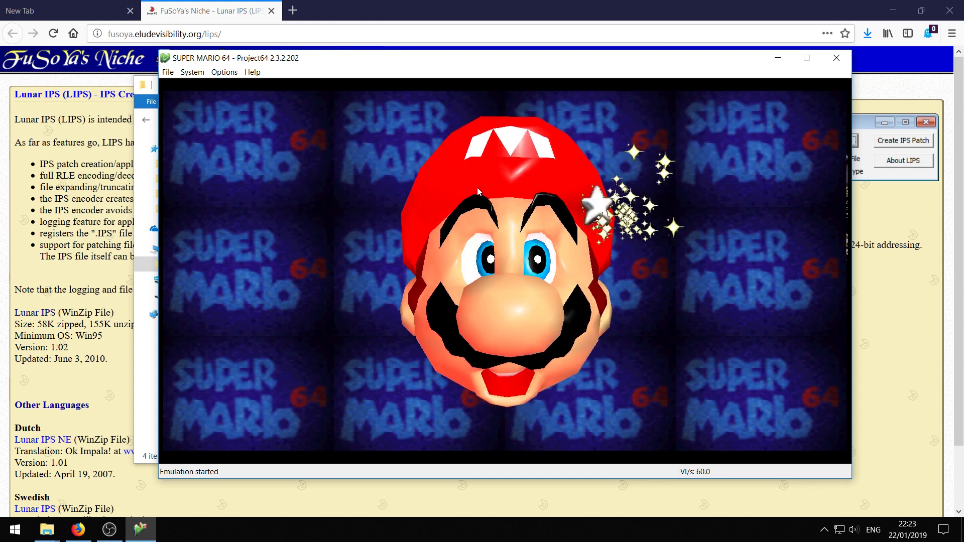